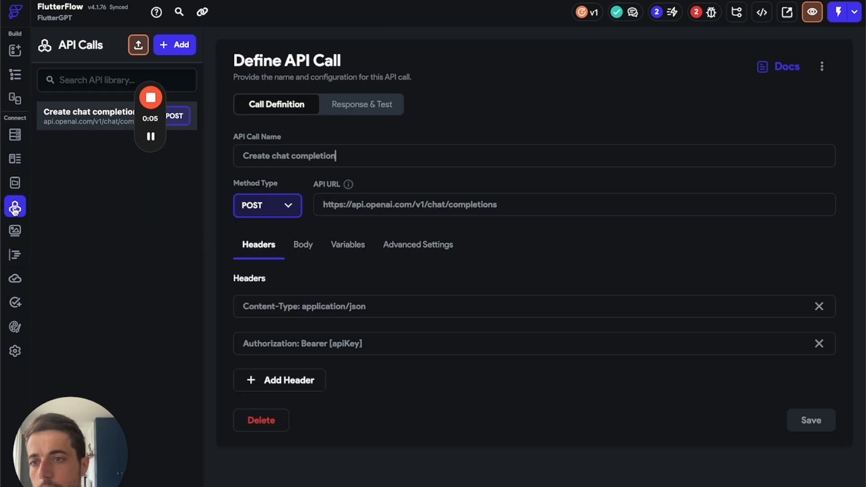
Review the chat completion call's variables and JSON body, and the message component's properties on the chat page
left_click(356, 245)
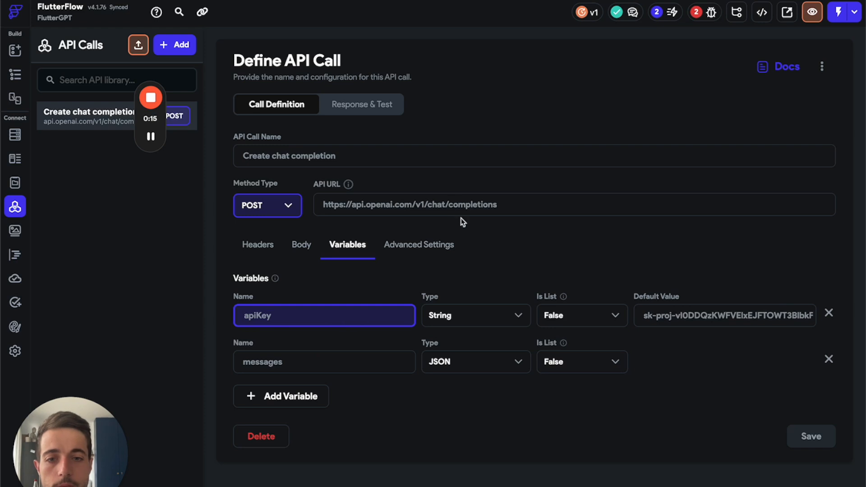
left_click(301, 246)
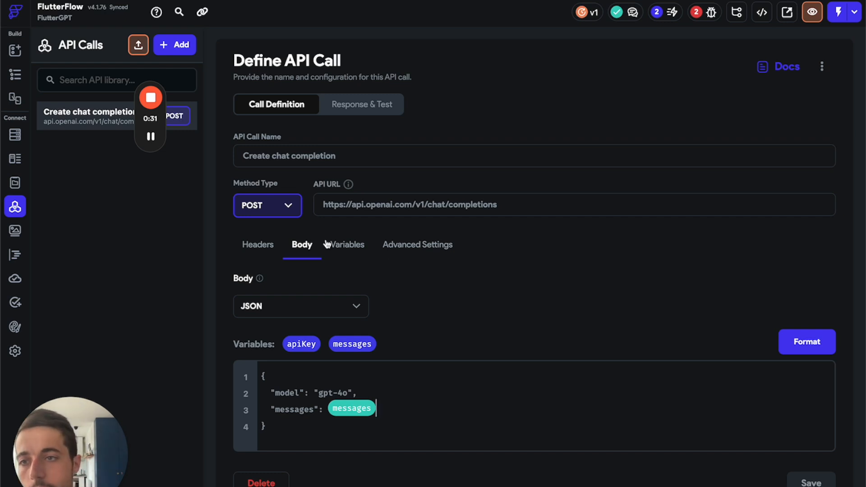
left_click(15, 74)
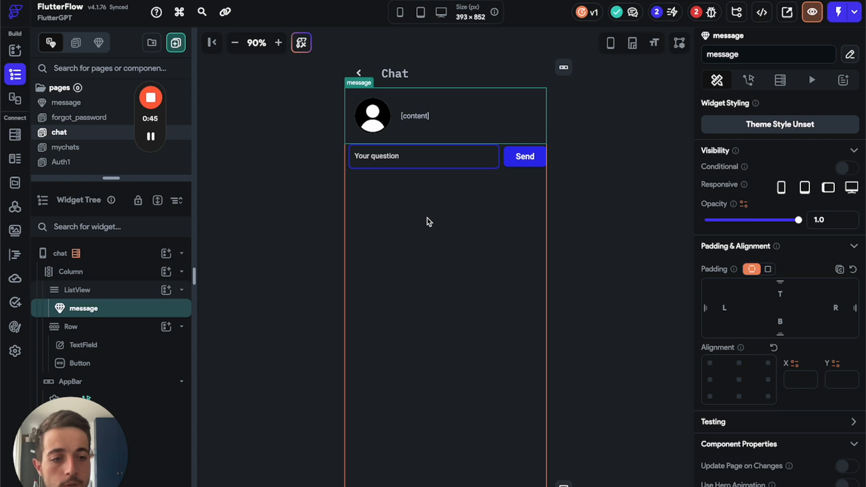
scroll(717, 388, "down", 1)
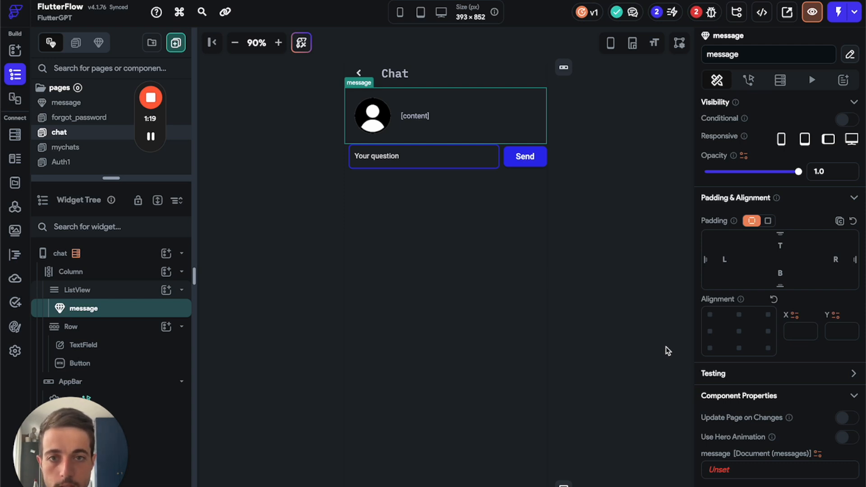
Add a local page state field named messages to the chat page
left_click(116, 253)
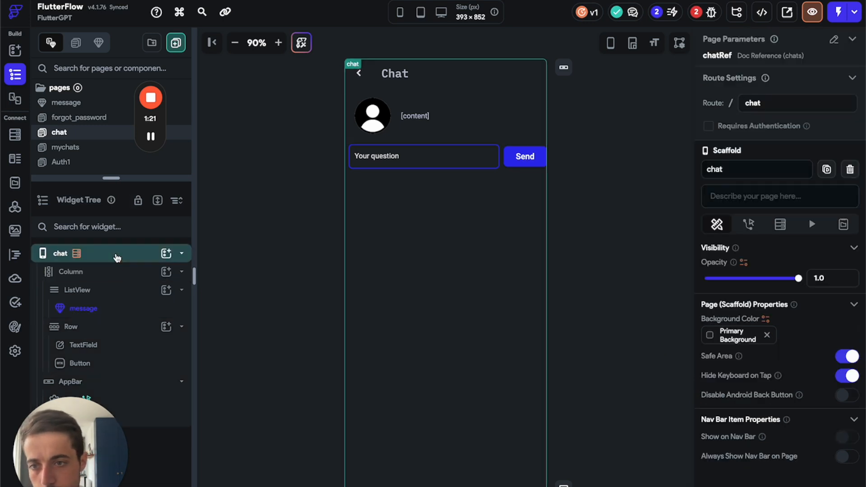
left_click(844, 224)
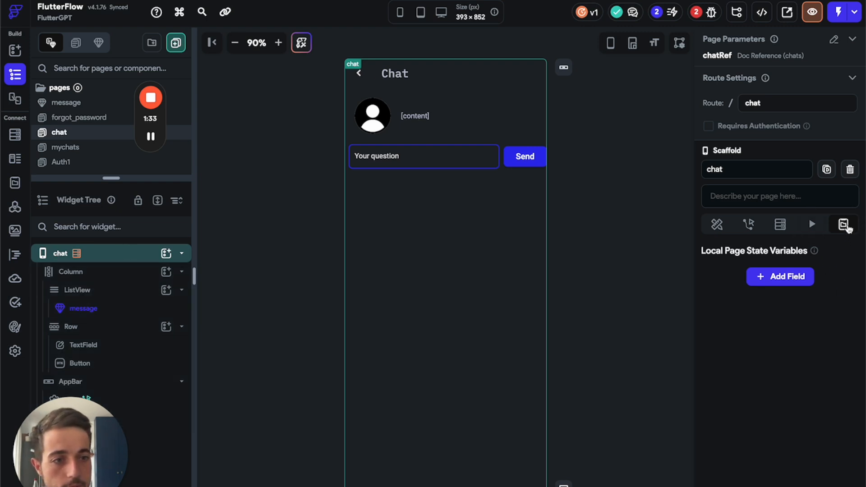
left_click(785, 278)
left_click(780, 310)
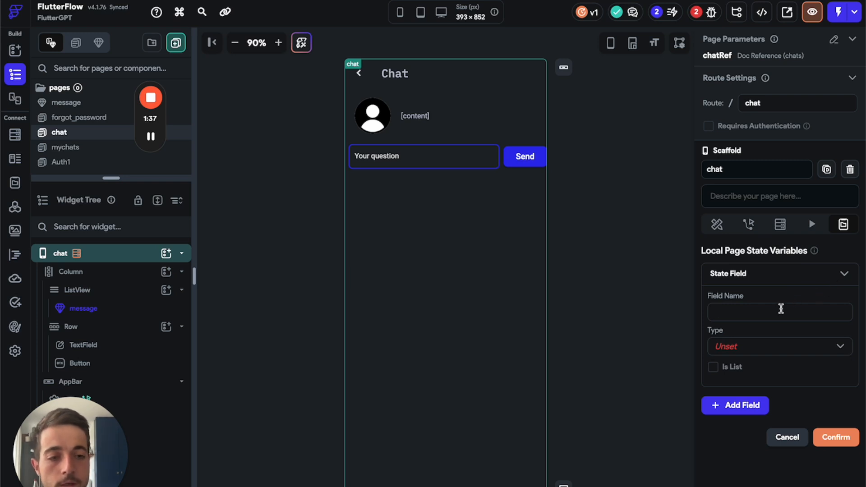
type("messages")
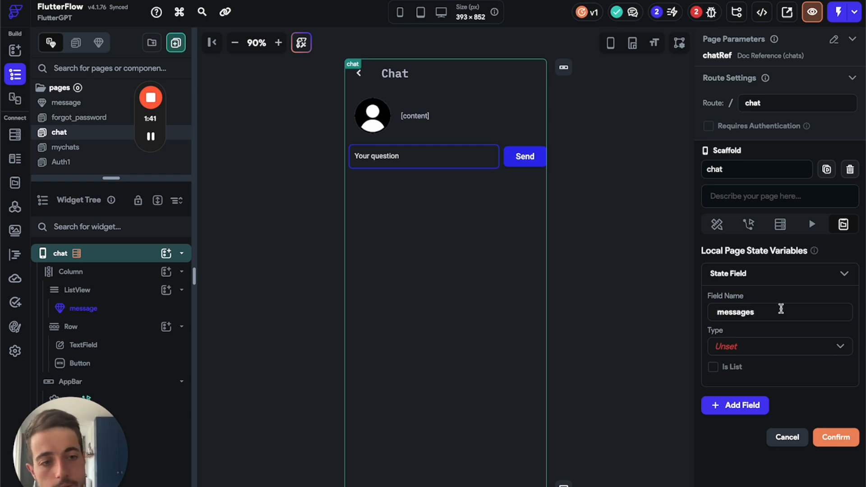
Define the messages state field as a list of Documents from the messages collection and save it
left_click(767, 347)
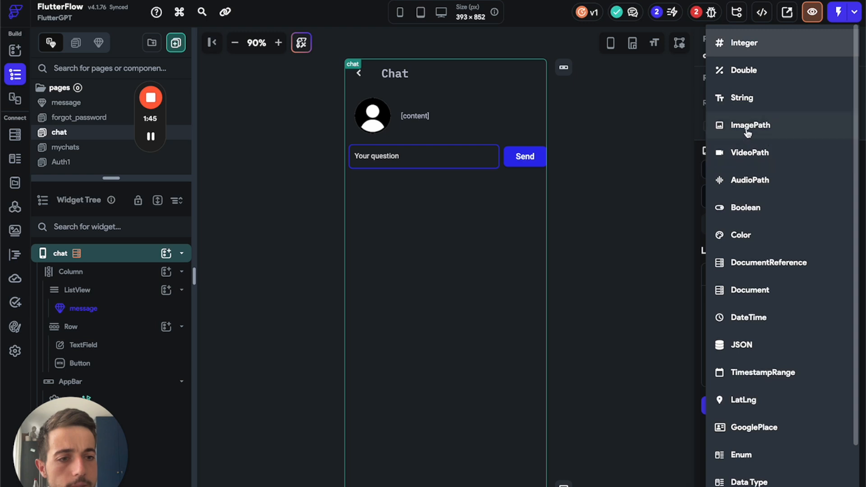
left_click(798, 292)
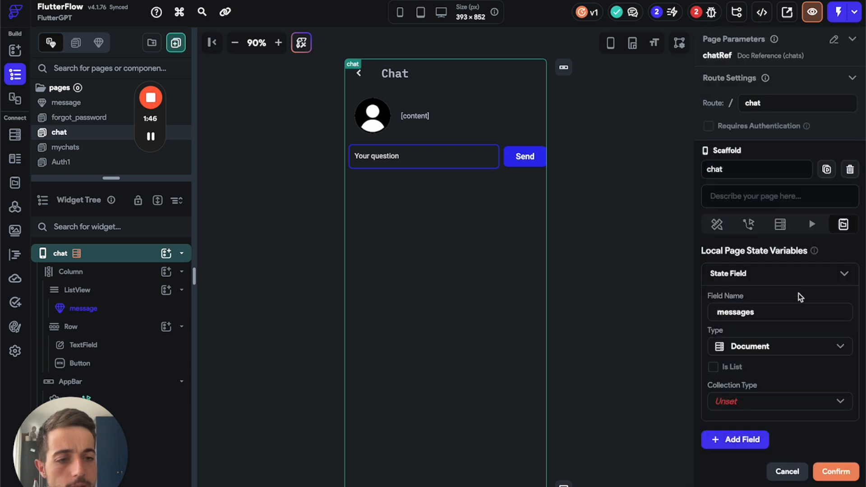
left_click(754, 401)
left_click(759, 458)
left_click(713, 367)
left_click(750, 278)
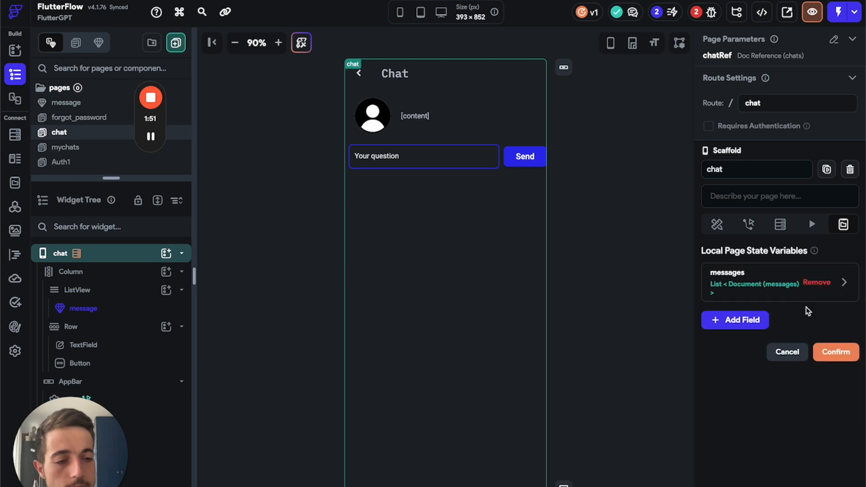
left_click(836, 350)
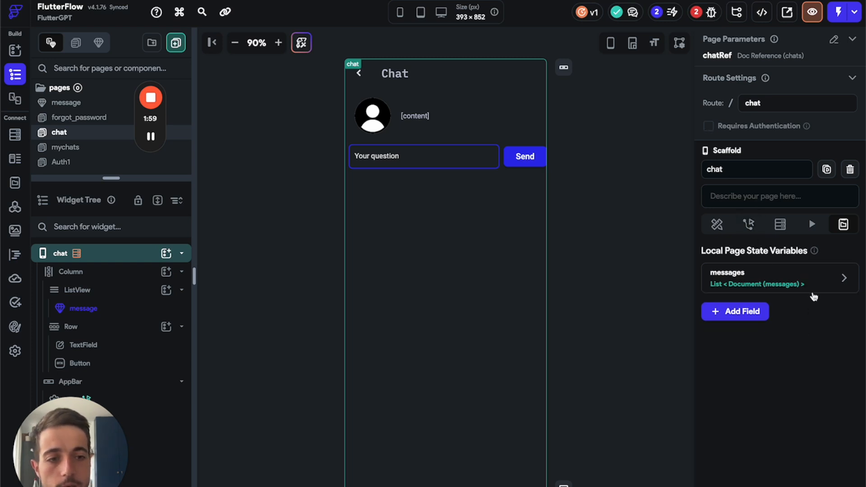
Set up the chat page's ListView to generate its children from a variable named listMessages
left_click(470, 121)
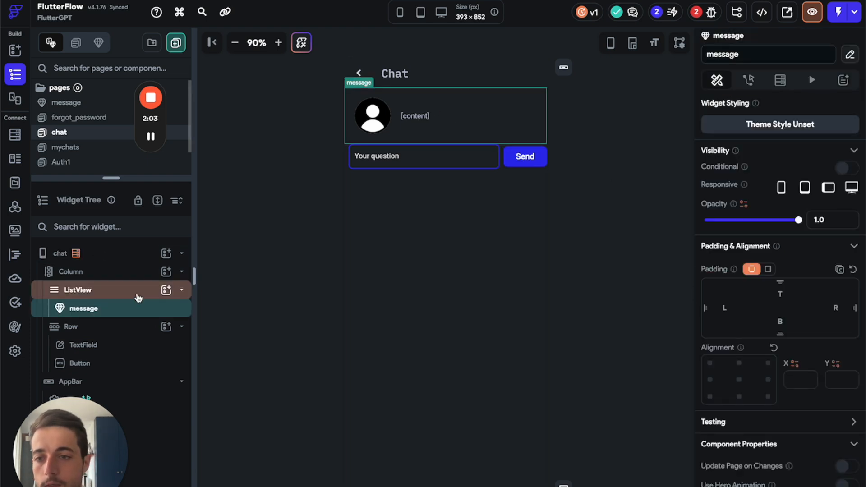
left_click(126, 290)
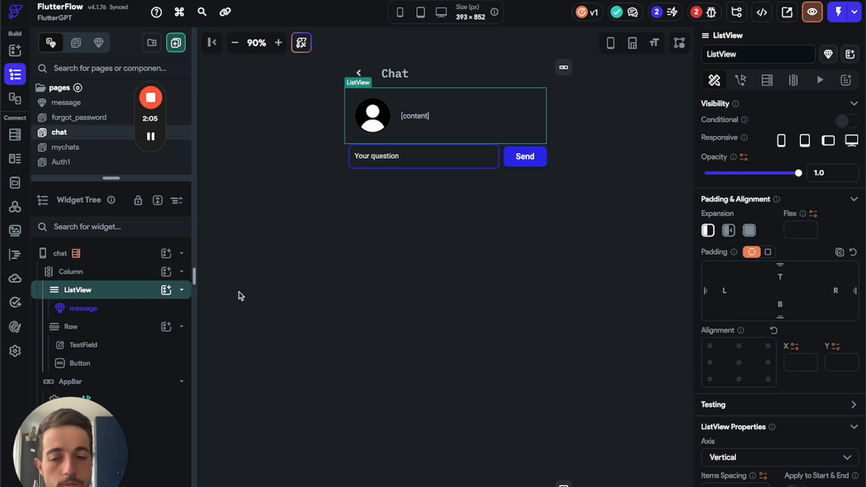
left_click(793, 80)
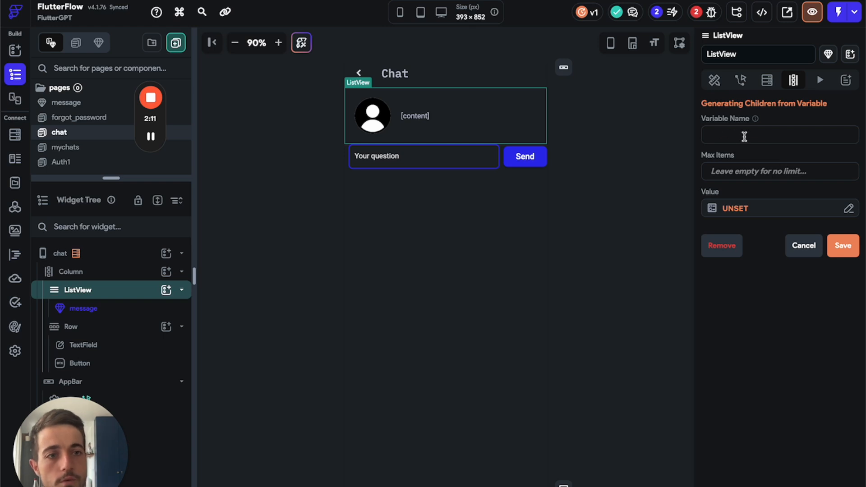
type("messages")
left_click(753, 209)
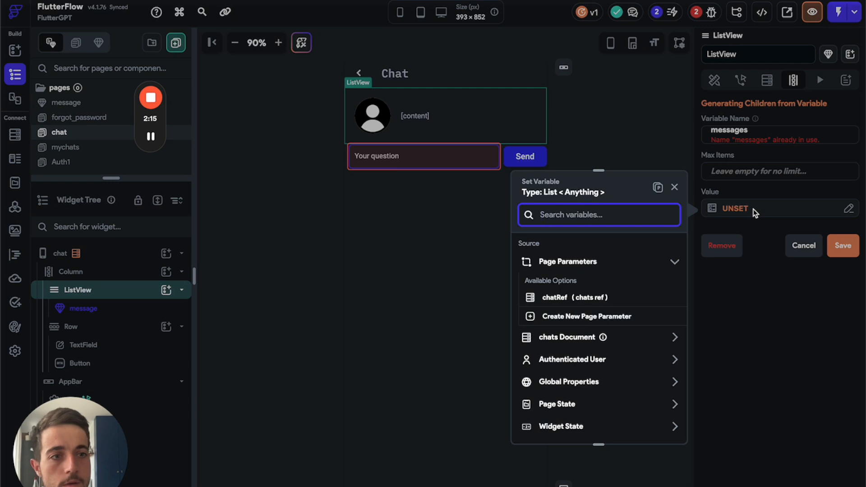
left_click(753, 209)
left_click(759, 136)
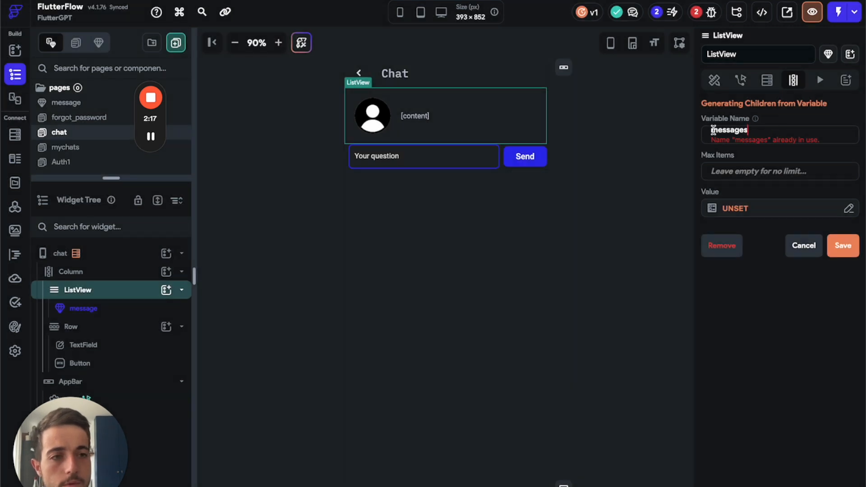
type("list")
key("Delete")
type("M")
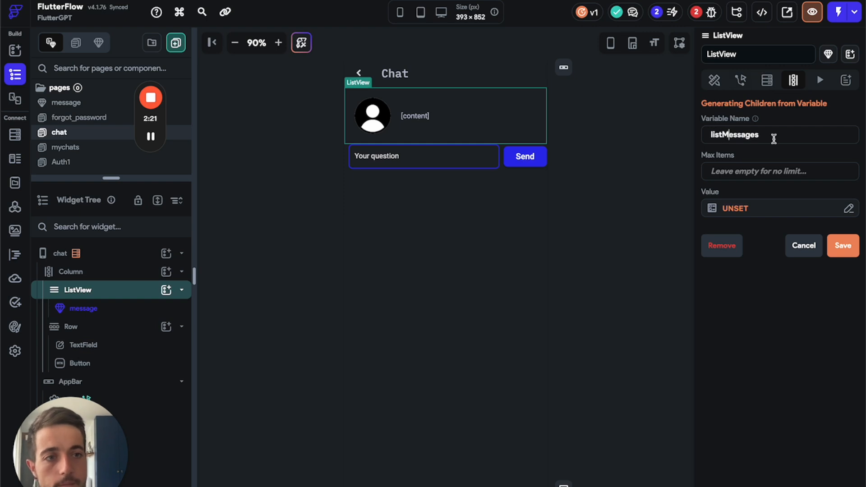
Bind the listMessages value to the messages page state with no further changes, and save the dynamic children
left_click(744, 206)
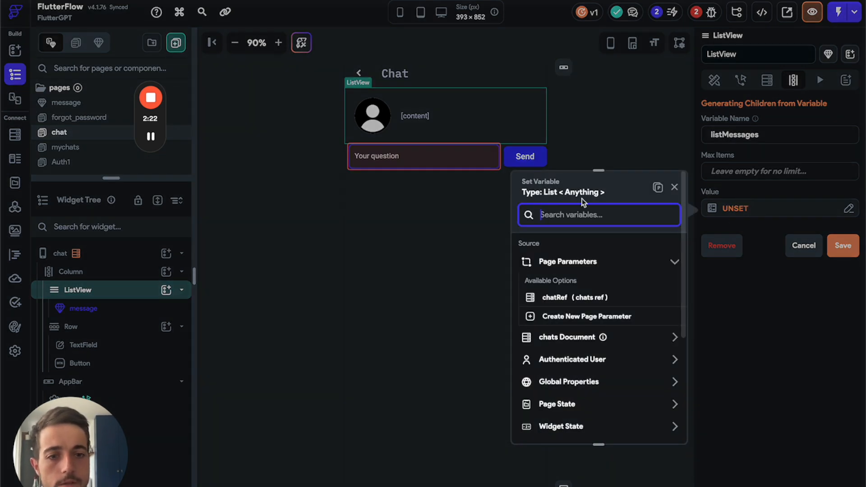
left_click(557, 342)
left_click(557, 343)
scroll(557, 344, "down", 3)
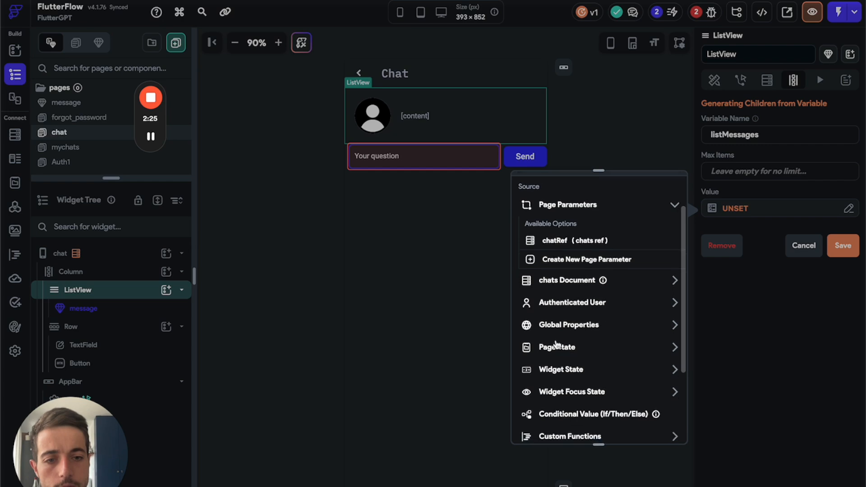
left_click(550, 324)
left_click(558, 361)
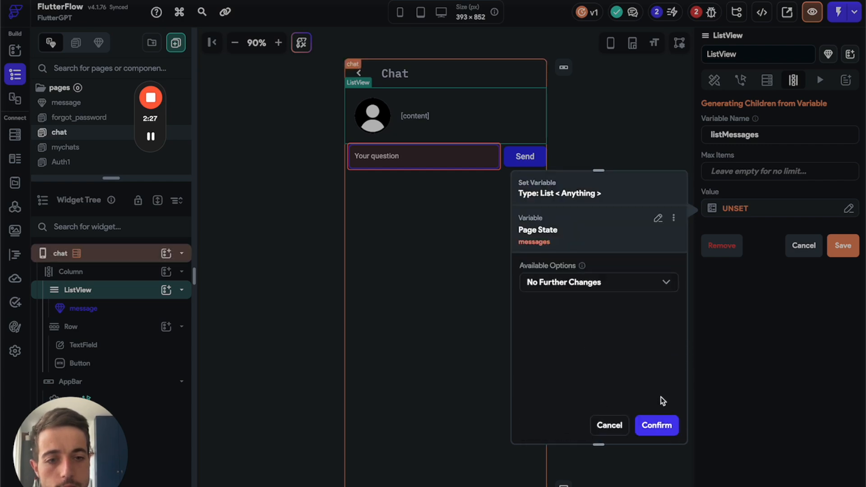
left_click(657, 425)
left_click(848, 245)
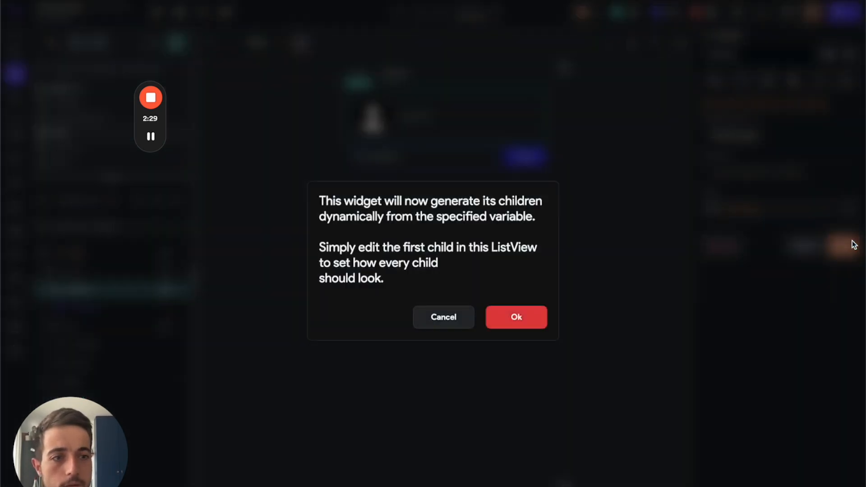
key("Return")
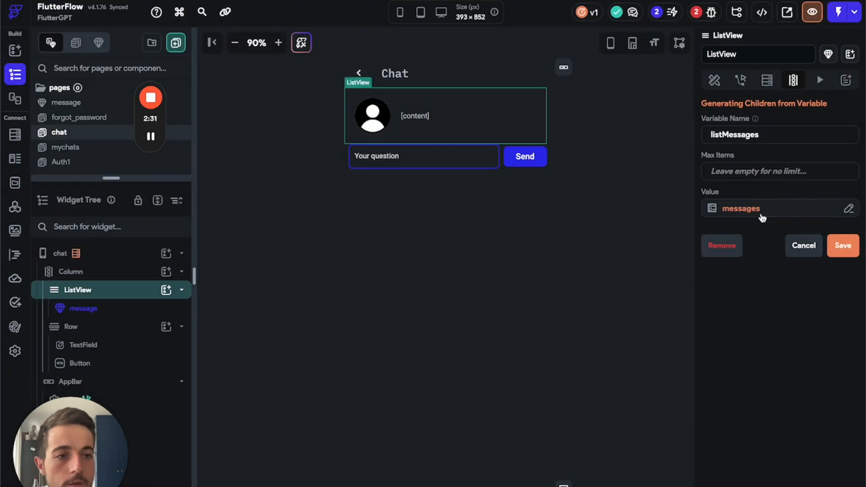
left_click(843, 248)
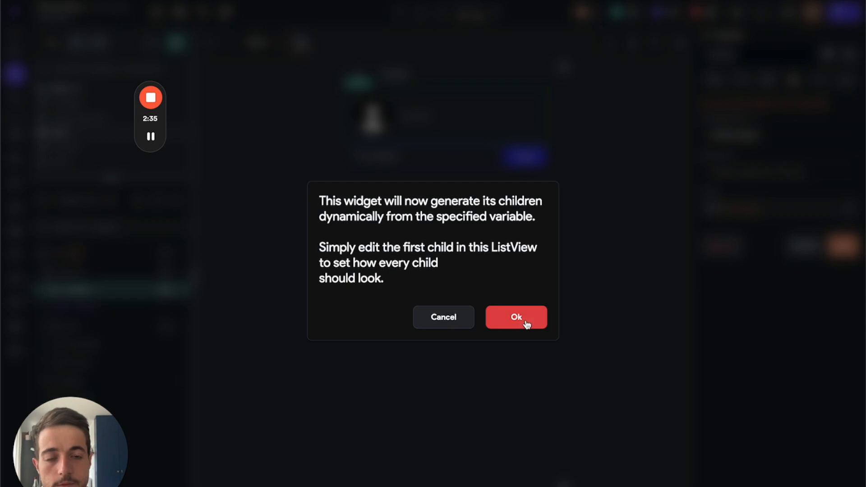
left_click(544, 316)
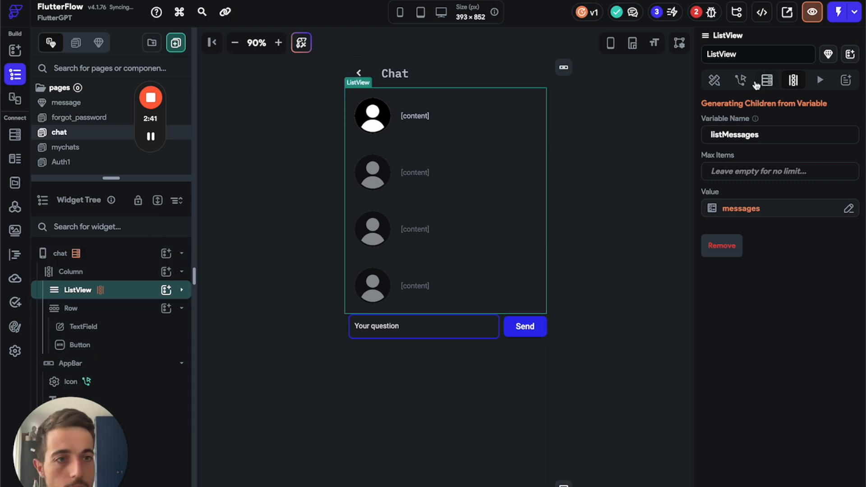
Expand the ListView to fill the column's remaining height, then check the question row and its text field
left_click(714, 80)
left_click(749, 231)
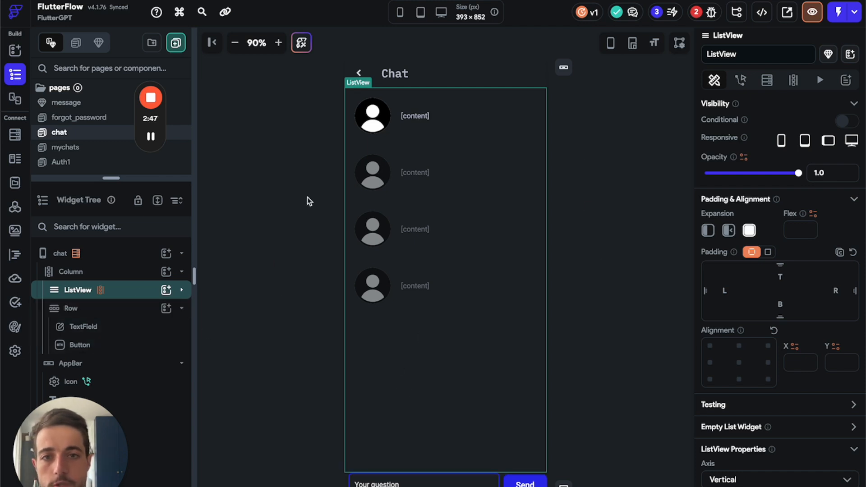
left_click(115, 313)
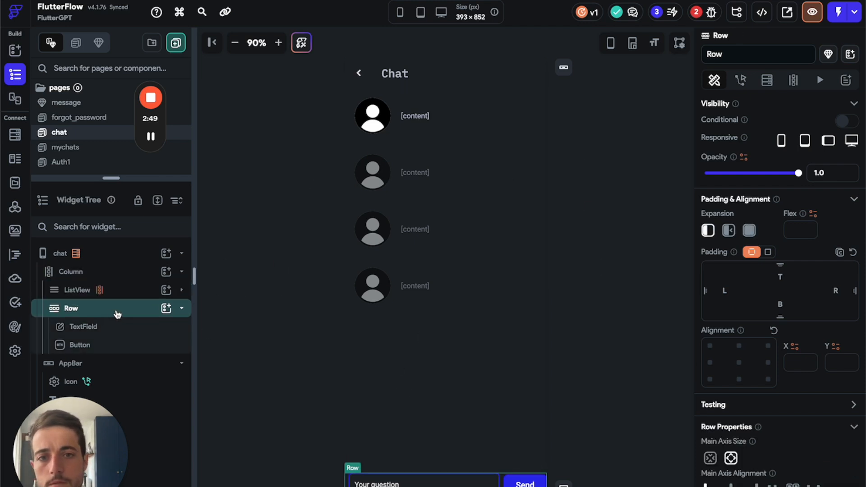
left_click(104, 327)
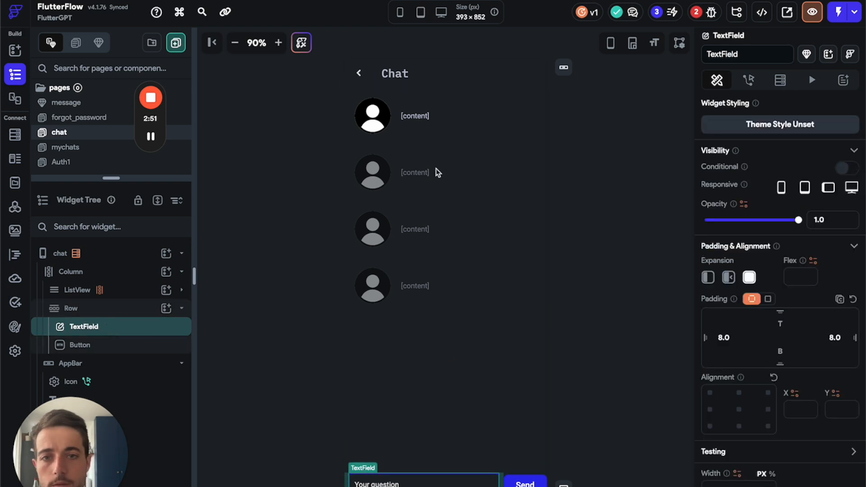
Bind the message component's message document parameter inside the ListView to the listMessages Item
left_click(441, 116)
scroll(780, 289, "down", 3)
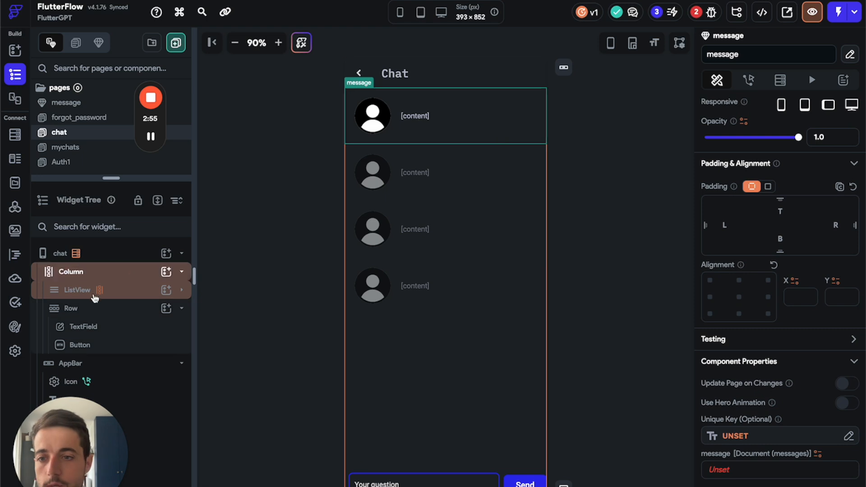
left_click(179, 293)
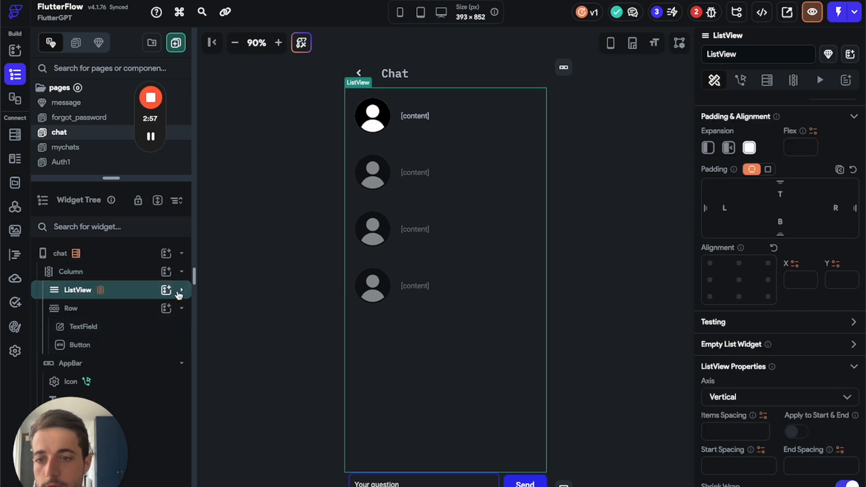
left_click(182, 292)
left_click(143, 310)
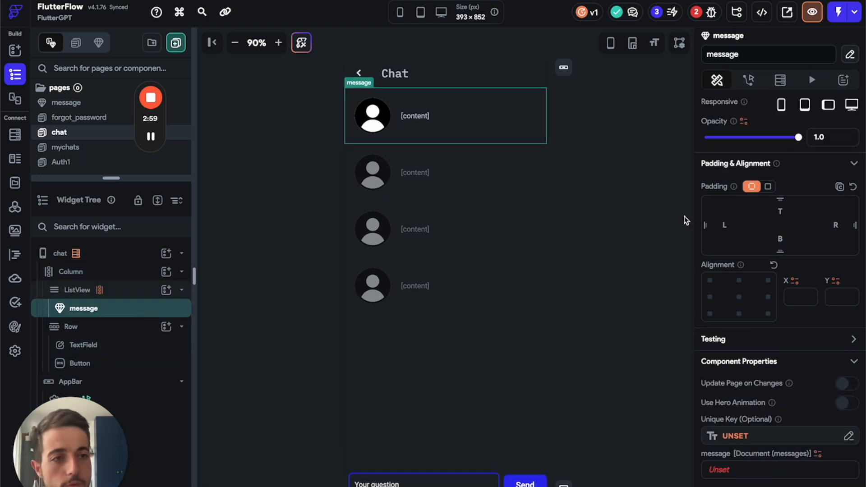
scroll(814, 292, "up", 2)
scroll(813, 296, "down", 3)
scroll(811, 311, "up", 1)
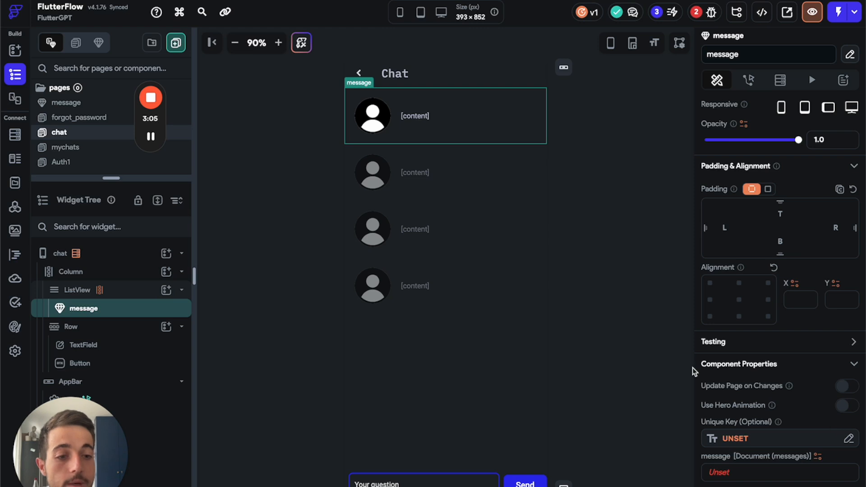
left_click(736, 472)
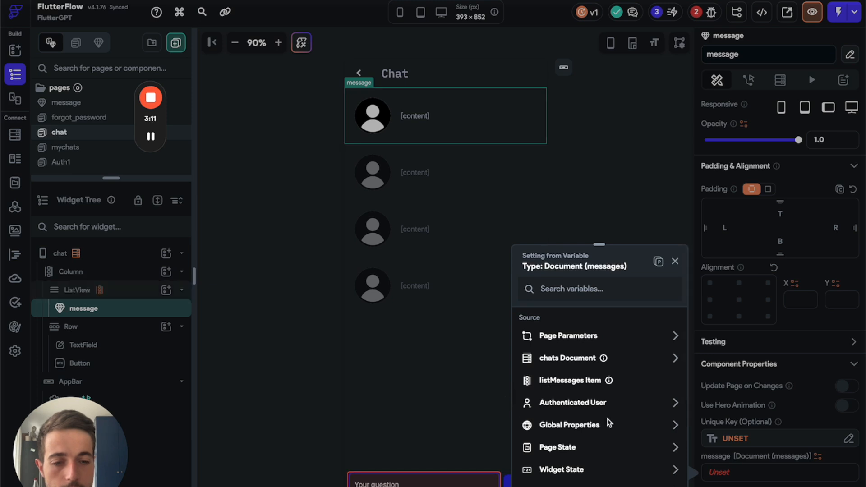
left_click(576, 380)
left_click(647, 485)
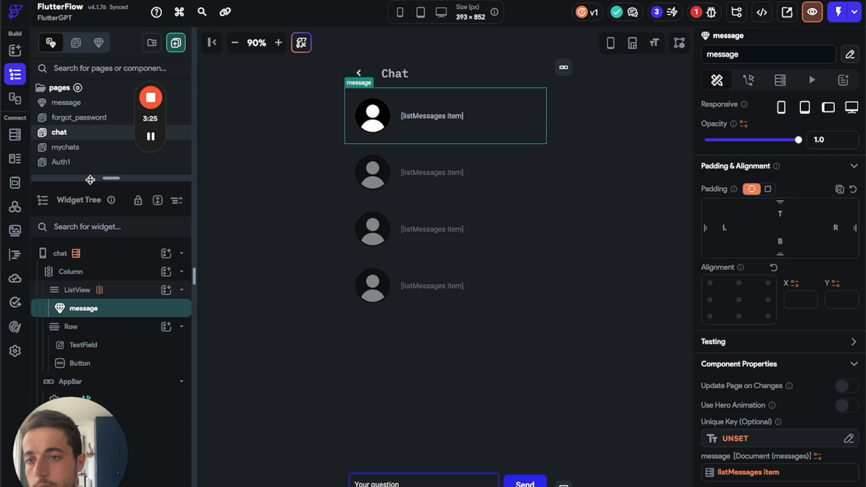
Inspect the text widget's content binding in the message component and return to the chat page
left_click_drag(88, 179, 86, 301)
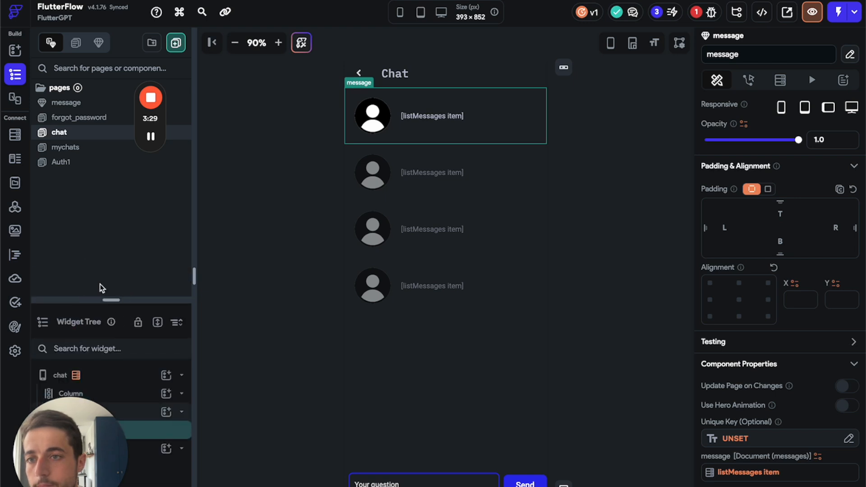
left_click_drag(108, 299, 108, 226)
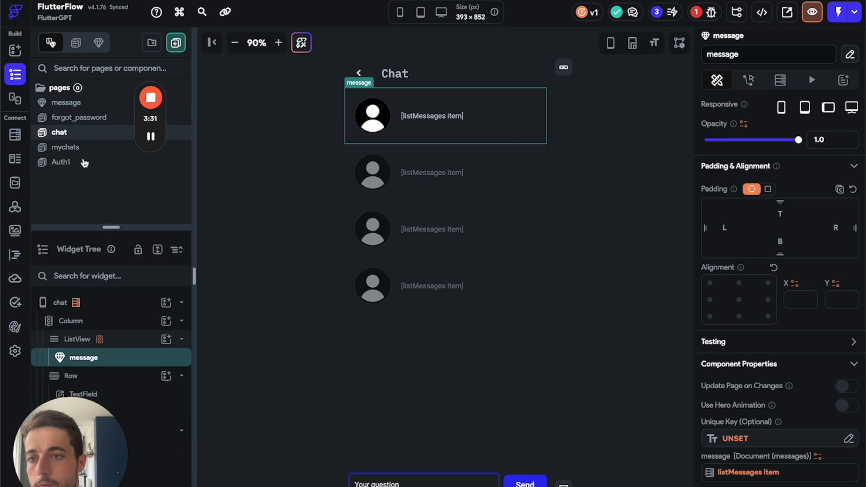
left_click(65, 104)
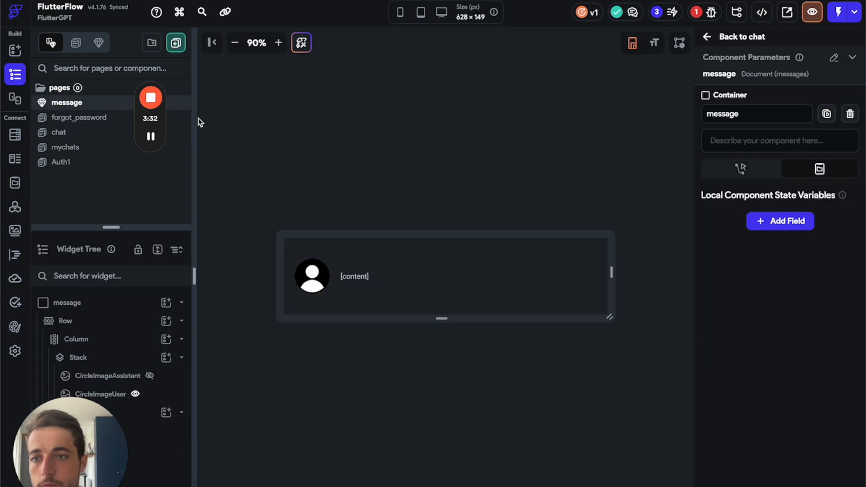
left_click(356, 277)
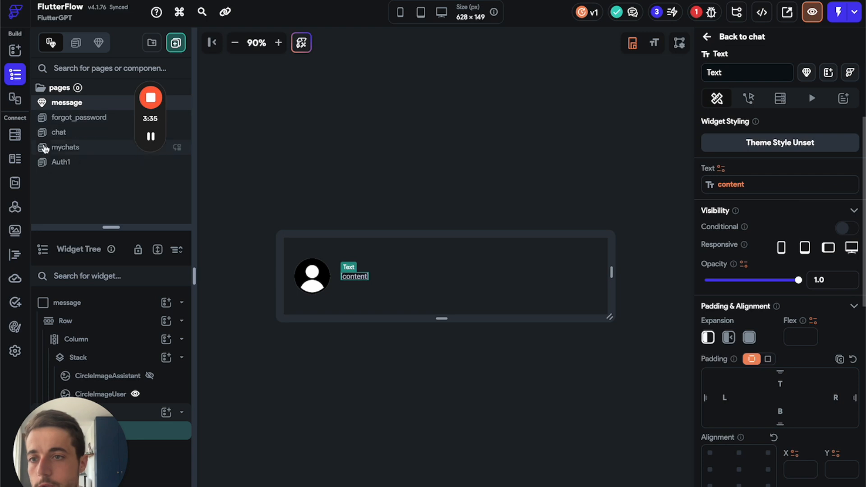
left_click(81, 136)
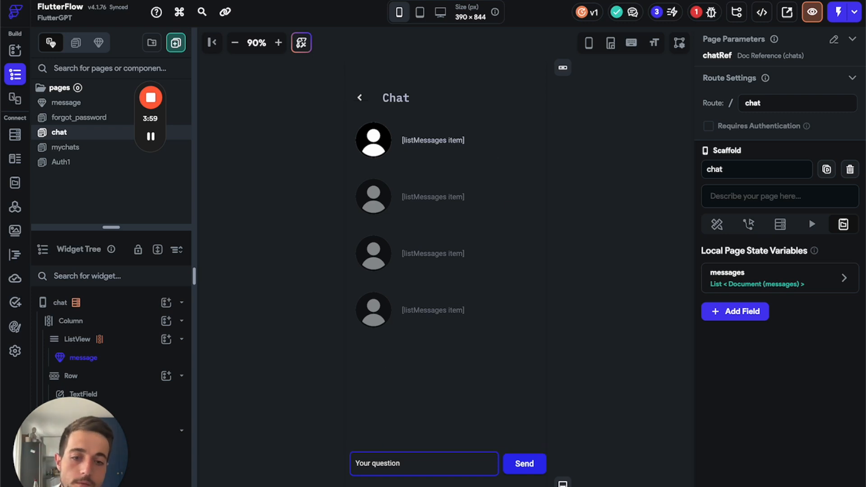
Enable the Reverse option in the chat page's ListView properties so the message list starts at the bottom
left_click(536, 461)
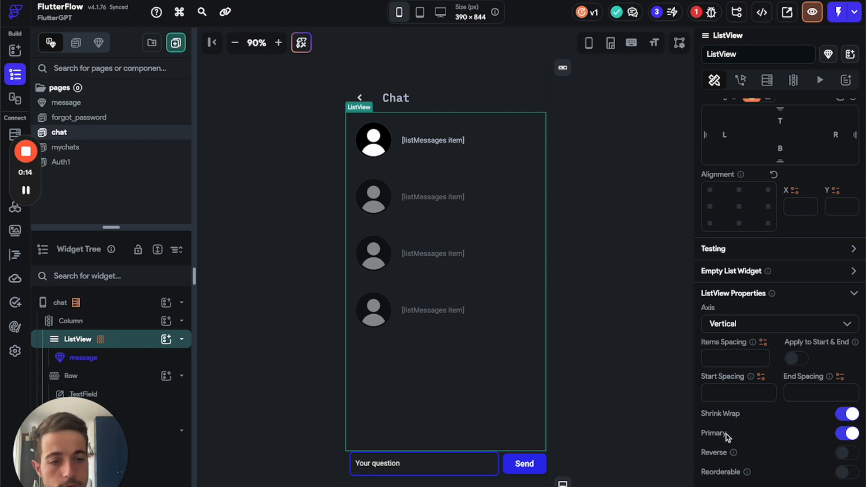
scroll(786, 329, "up", 3)
scroll(837, 435, "down", 3)
left_click(847, 461)
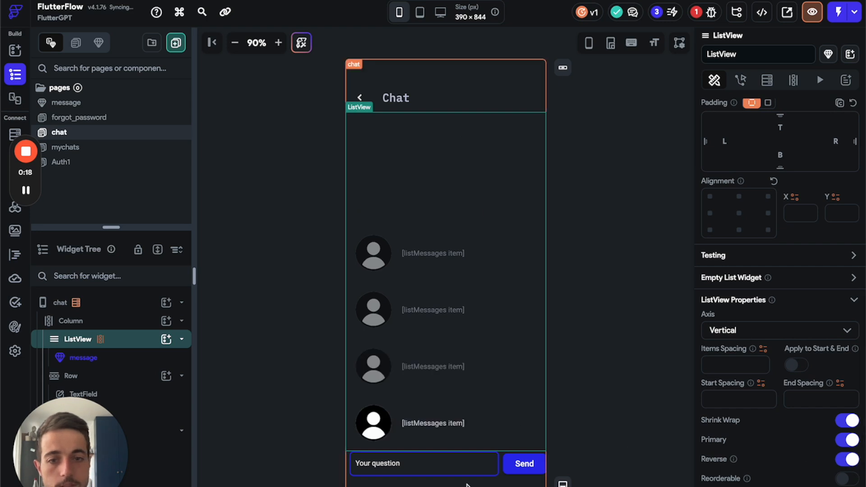